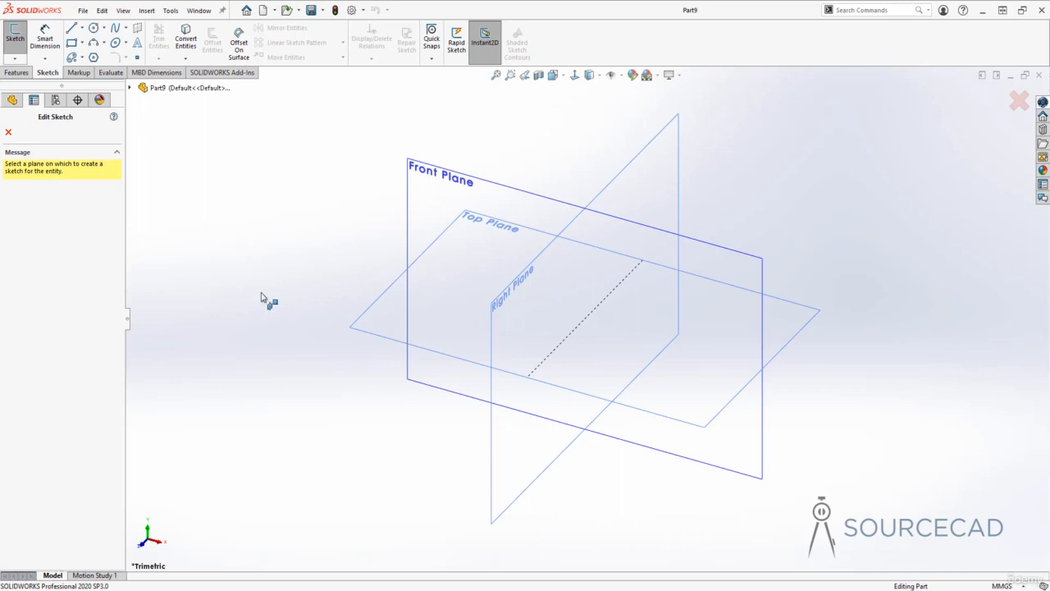
Step: Sketch on the Front Plane and add the two-line sketch text "Solidworks 2020" and "SourceCAD course", flipped horizontally to read forwards
left_click(424, 175)
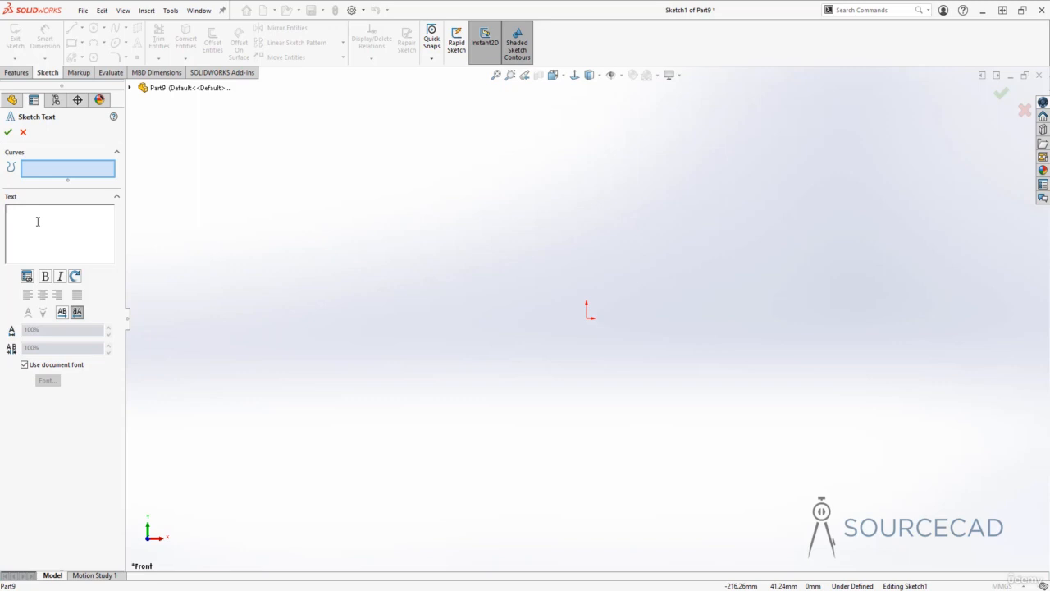
type("Solidworks 2020")
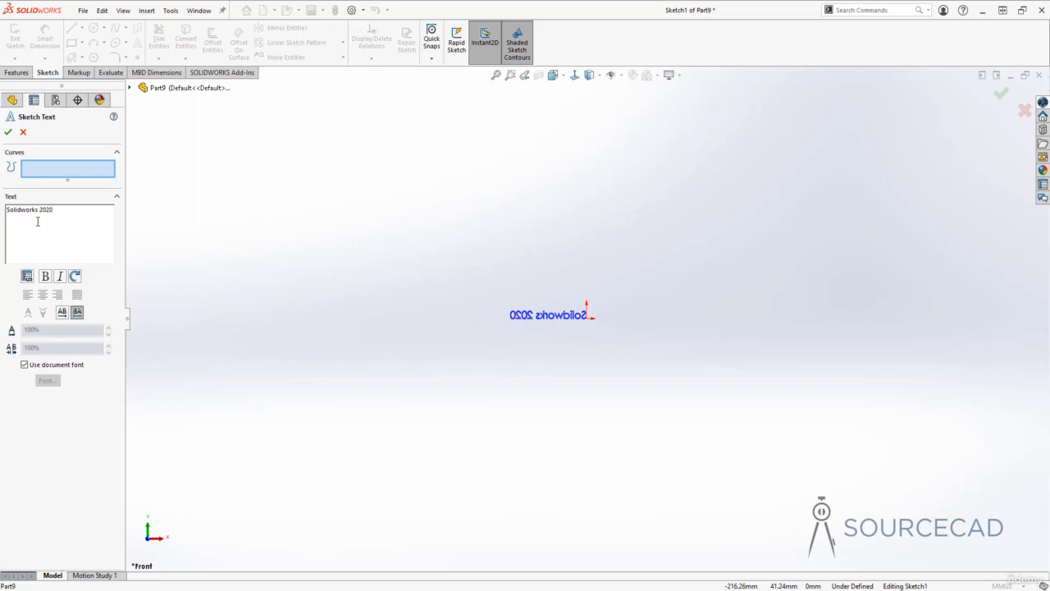
type(" SourceCAD course")
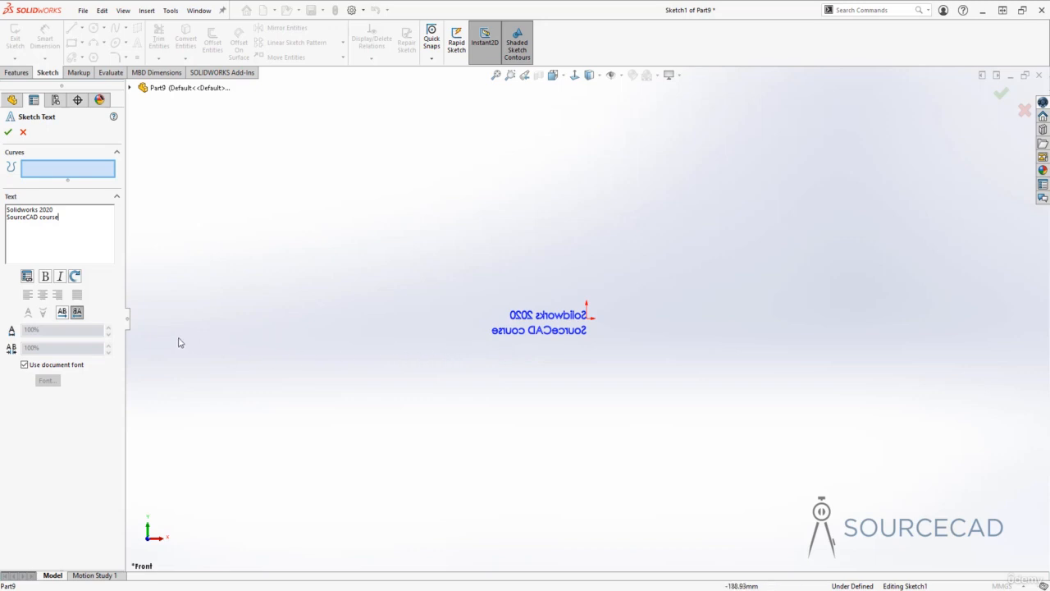
left_click(63, 315)
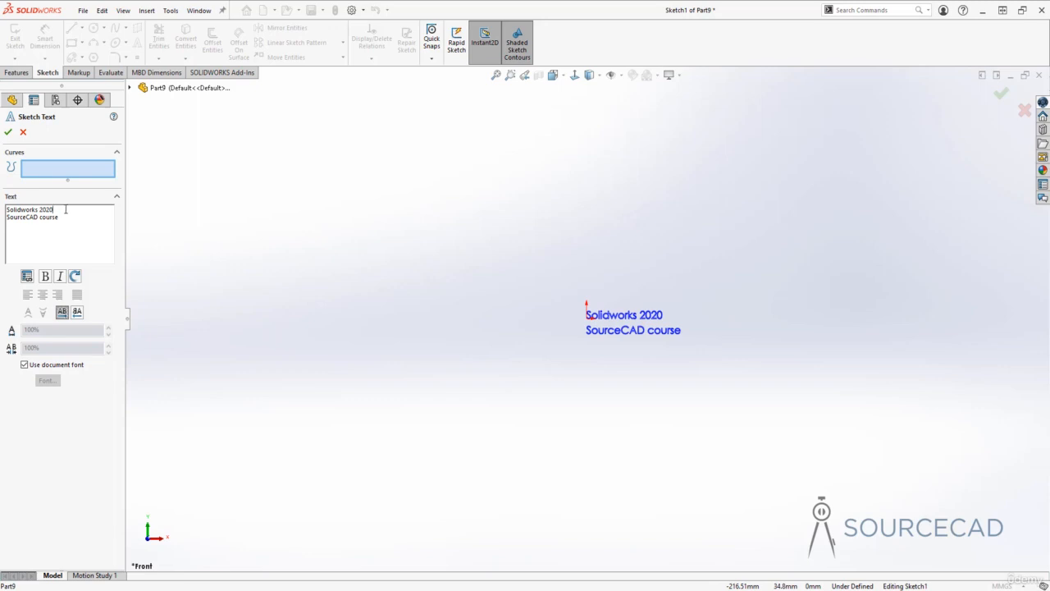
Step: Format the text line "Solidworks 2020" as bold and italic, and rotate its characters by 30 degrees
left_click_drag(66, 209, 11, 203)
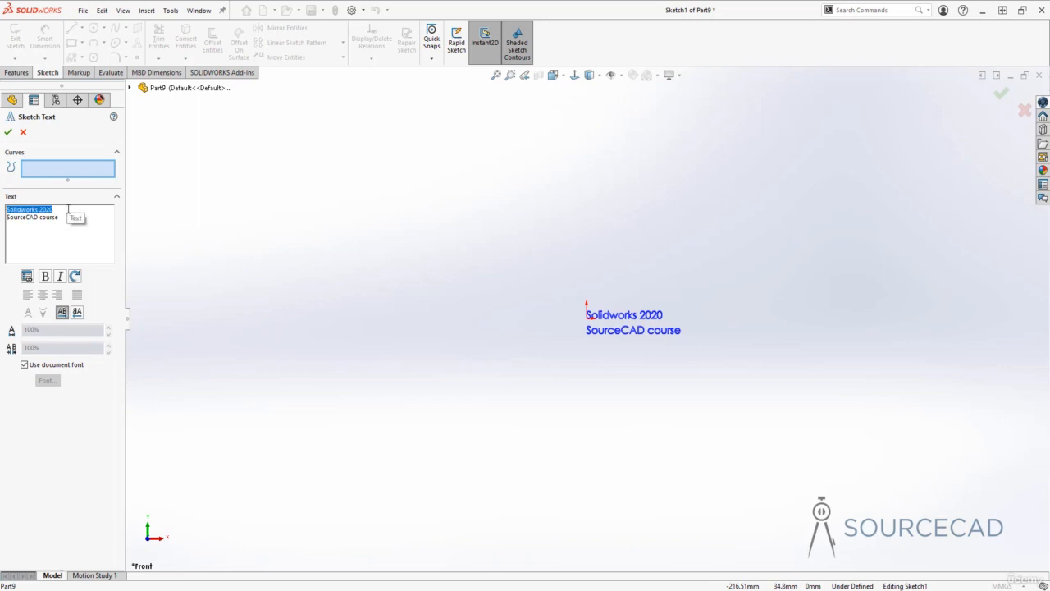
left_click(45, 277)
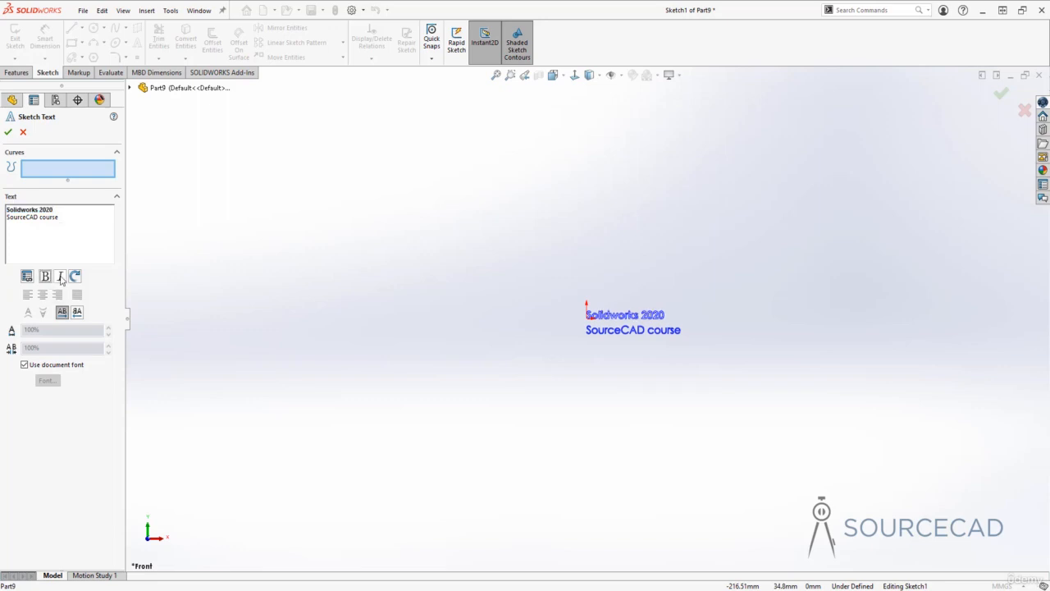
left_click(60, 276)
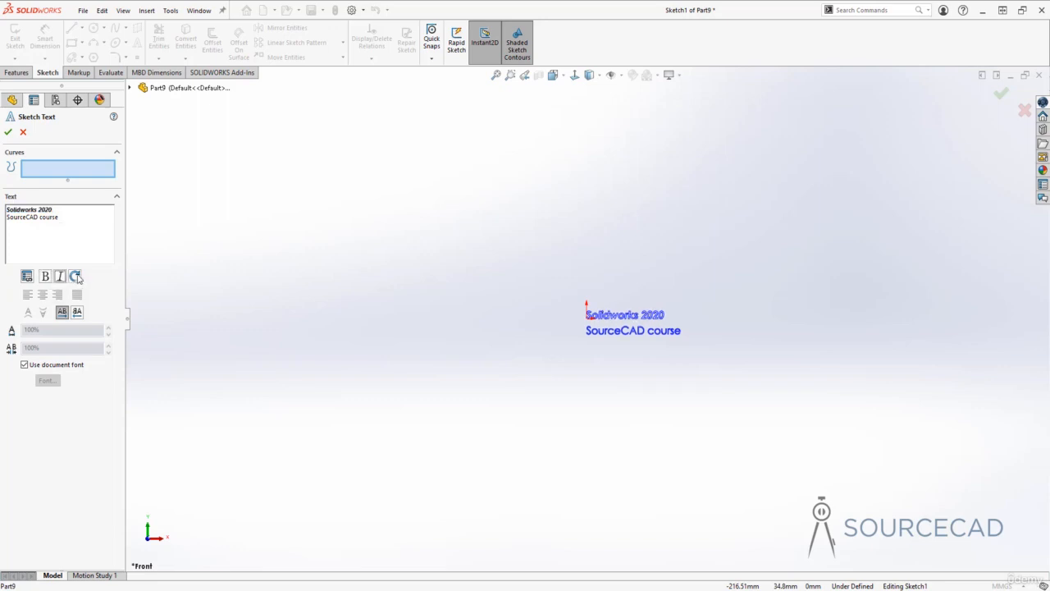
left_click(74, 276)
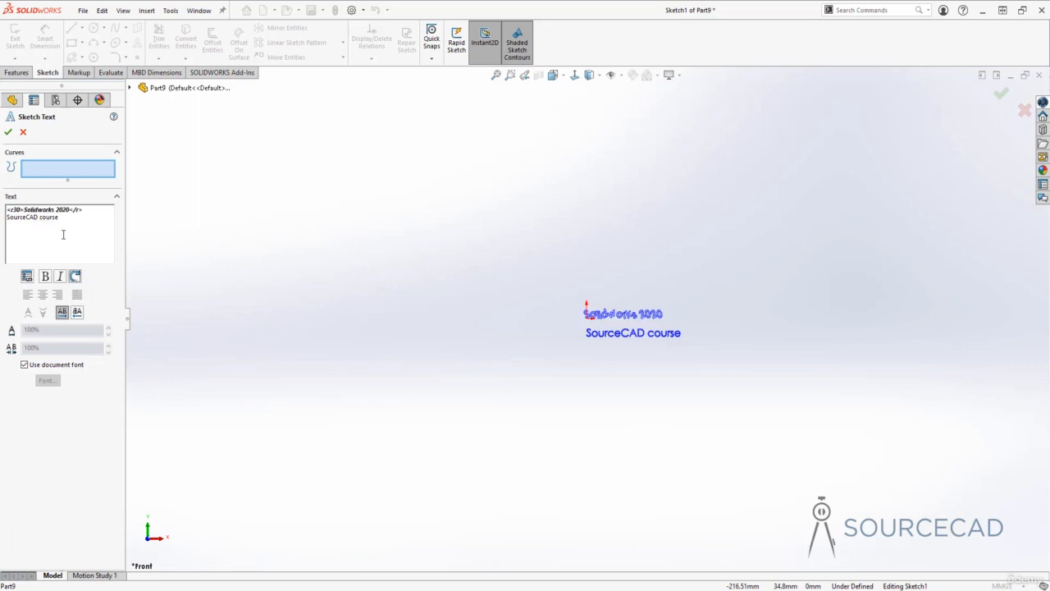
Step: Undo the character rotation, delete the leftover closing tag and put "SourceCAD course" back on its own line
key("ctrl+z")
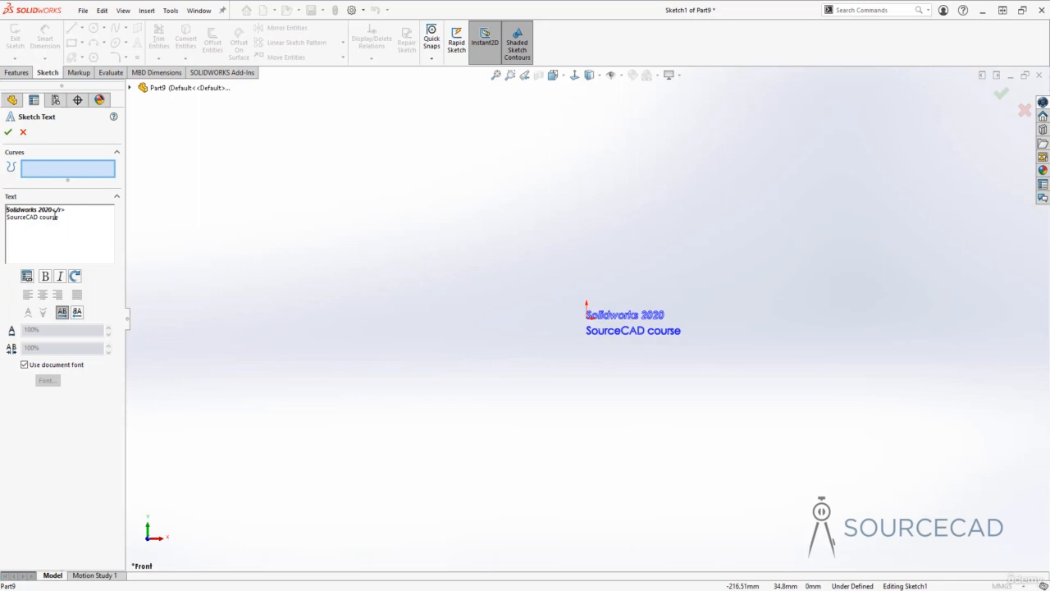
left_click_drag(53, 209, 71, 210)
key("Delete")
key("Delete")
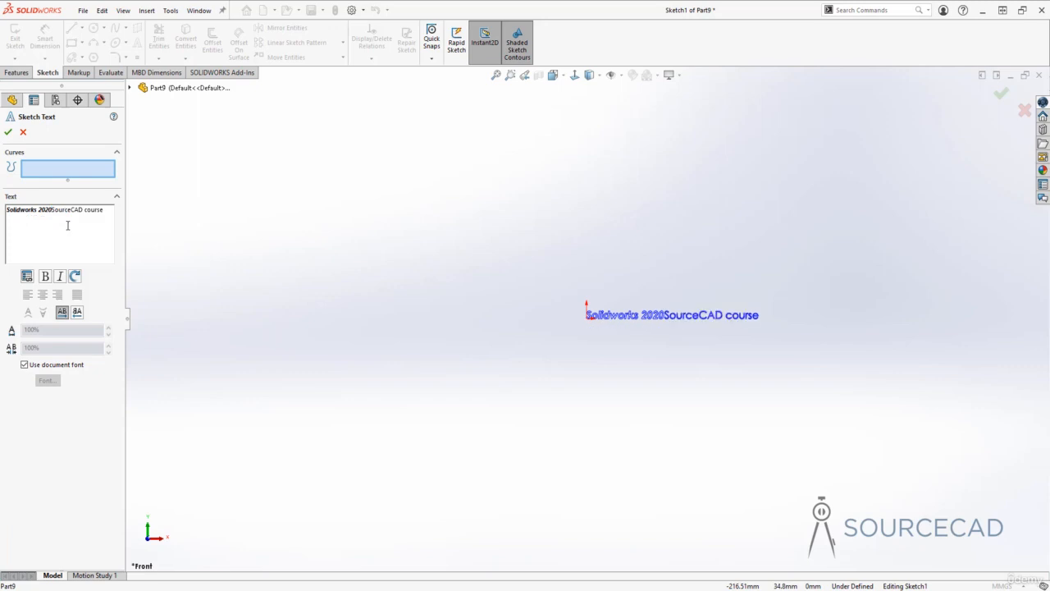
key("Return")
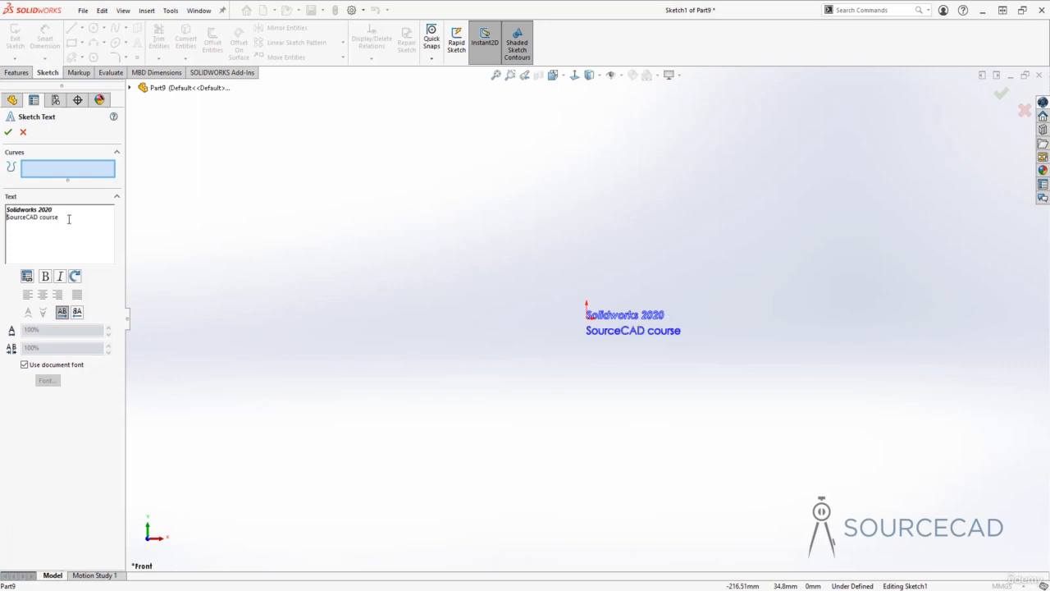
Step: Remove the bold and italic formatting from the text line "Solidworks 2020"
left_click_drag(61, 210, 4, 210)
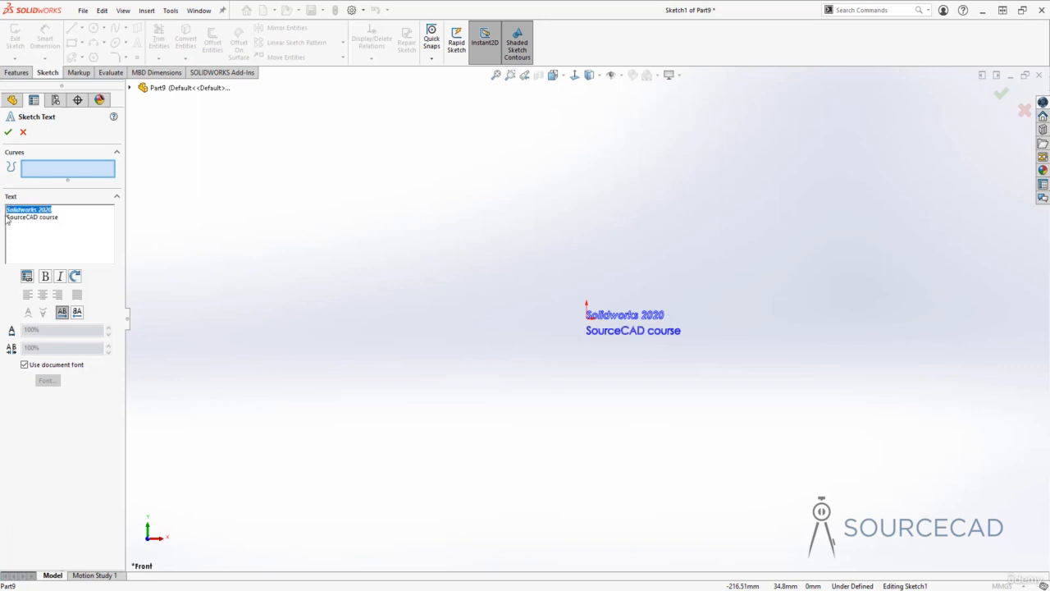
left_click(46, 276)
left_click(45, 278)
left_click(61, 277)
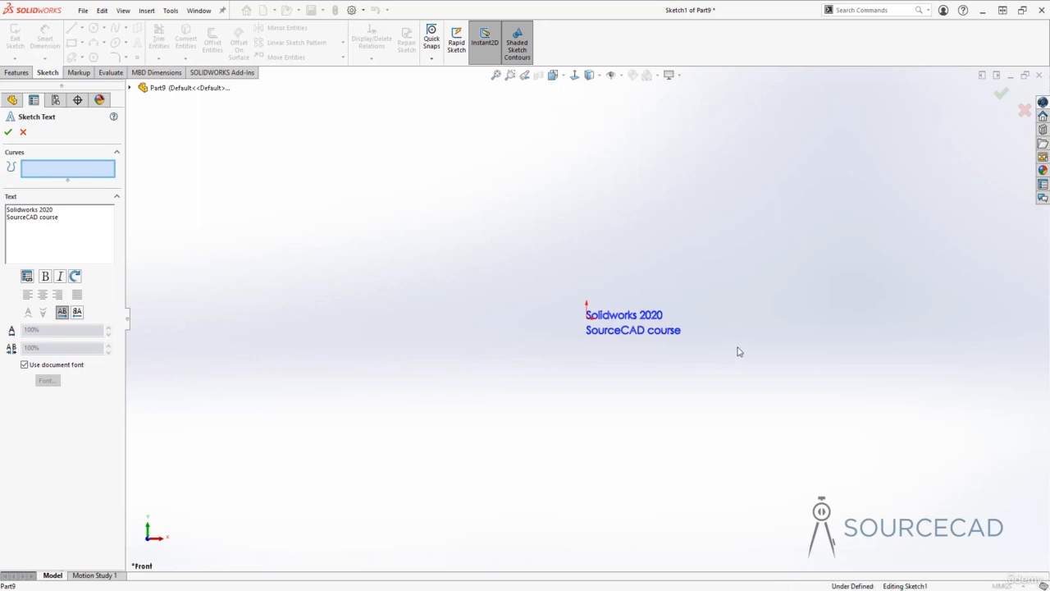
Step: Stop using the document font and set the sketch text's font to Comic Sans MS in the Bold style
scroll(625, 329, "down", 2)
scroll(625, 330, "down", 1)
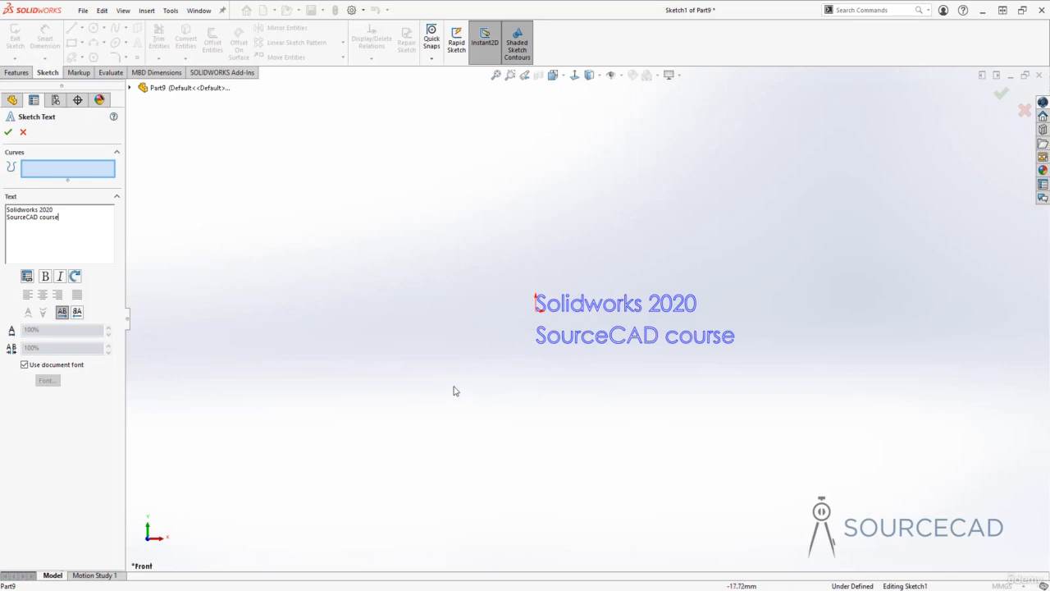
left_click(61, 368)
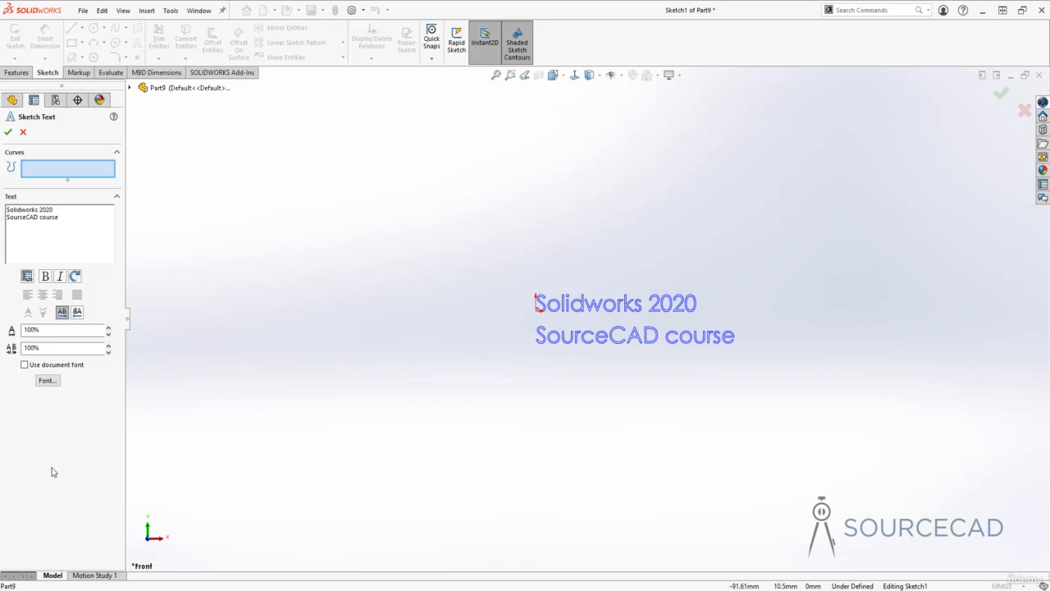
left_click(46, 380)
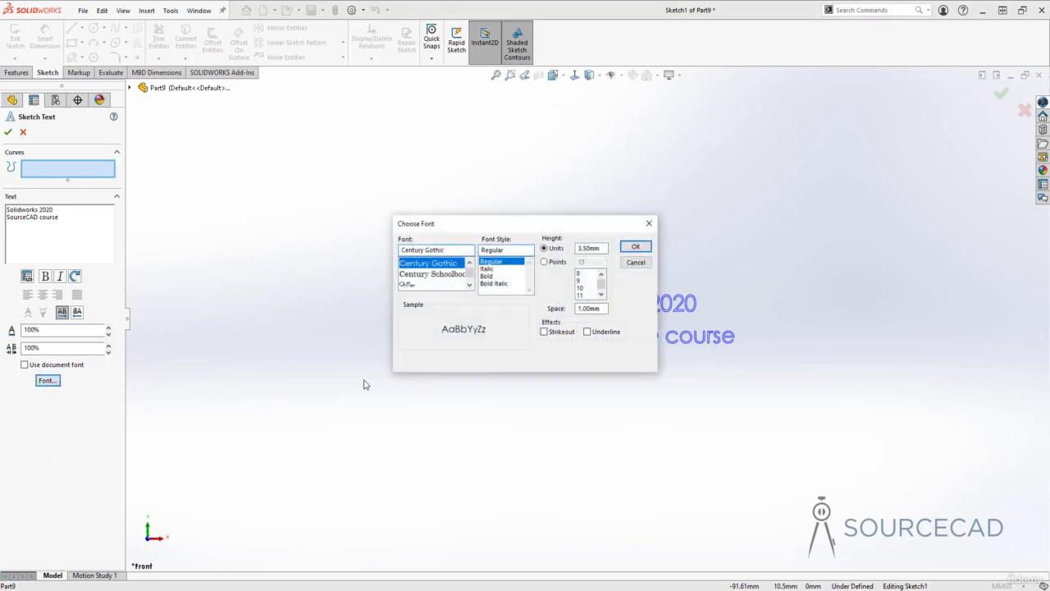
left_click_drag(503, 224, 339, 203)
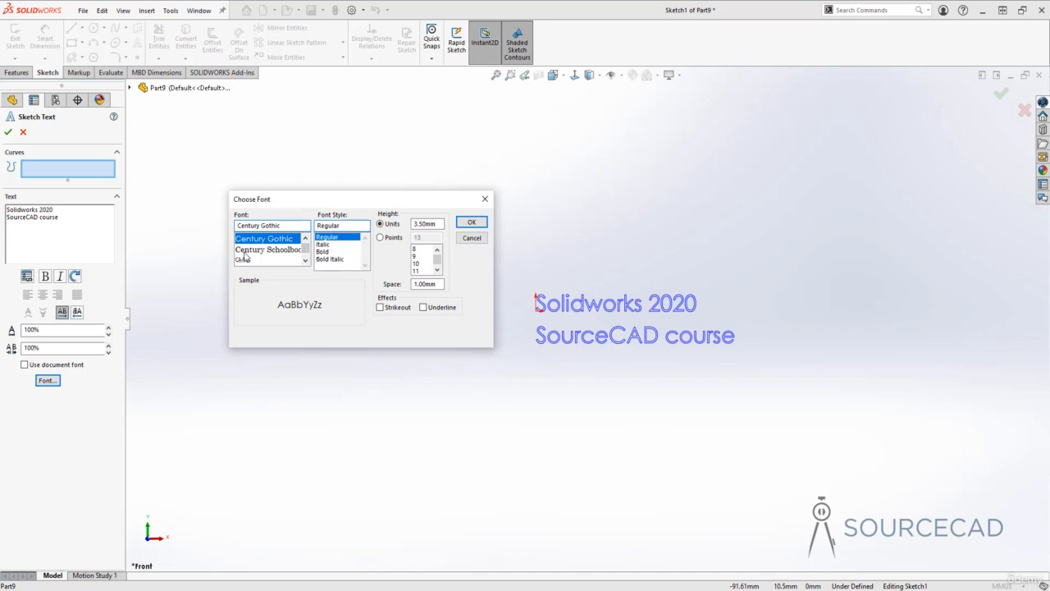
left_click(272, 251)
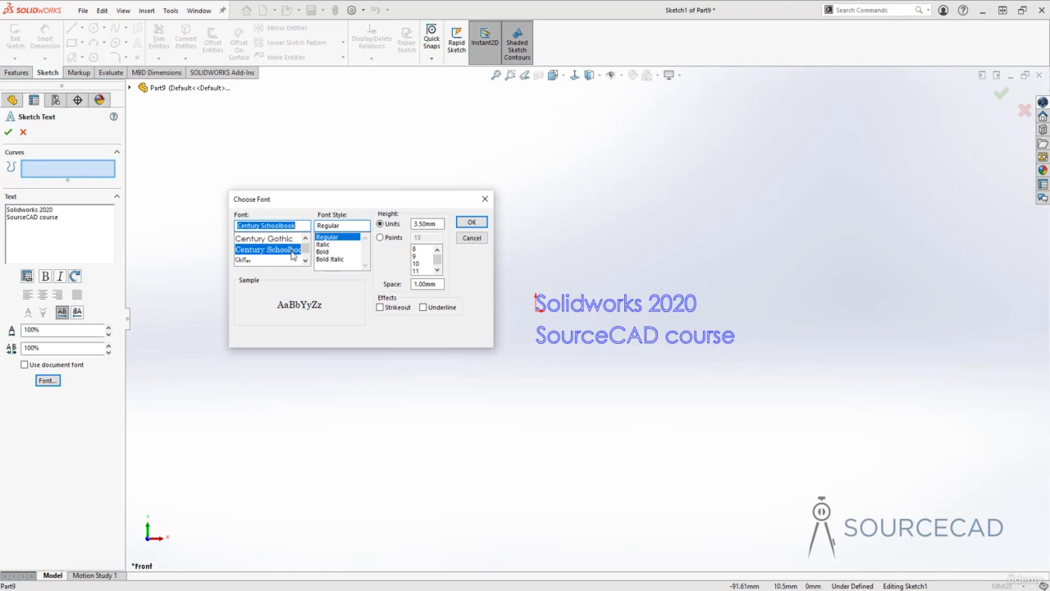
left_click(305, 260)
left_click(305, 260)
left_click(305, 260)
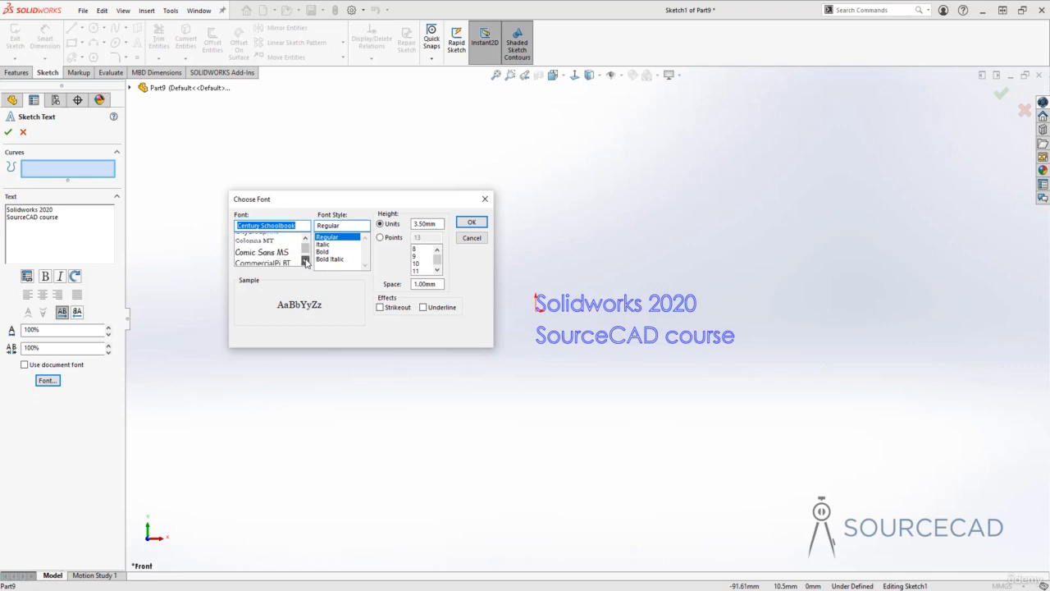
left_click(306, 260)
left_click(305, 260)
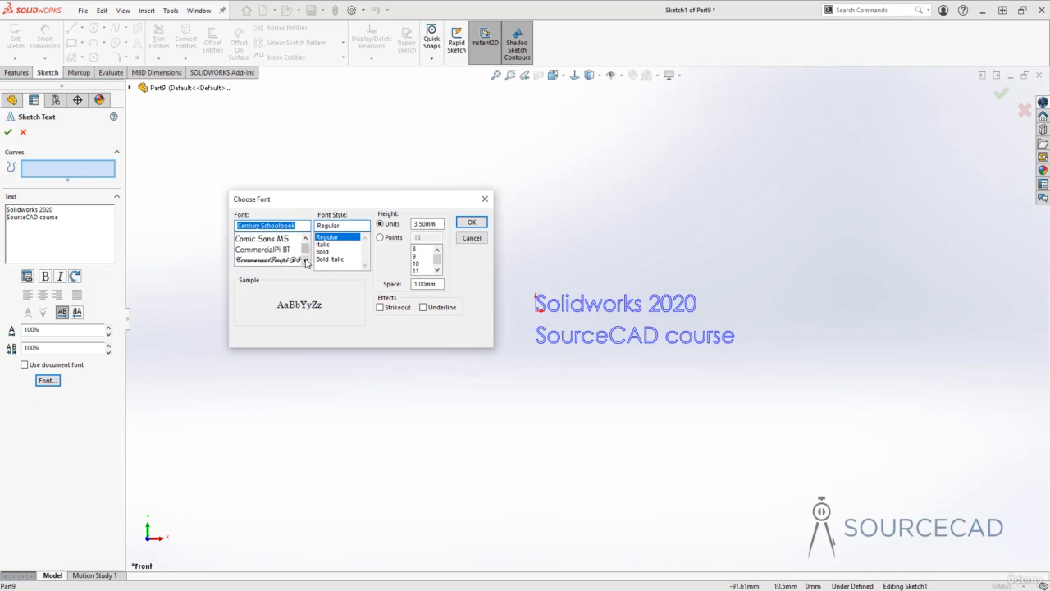
left_click(276, 239)
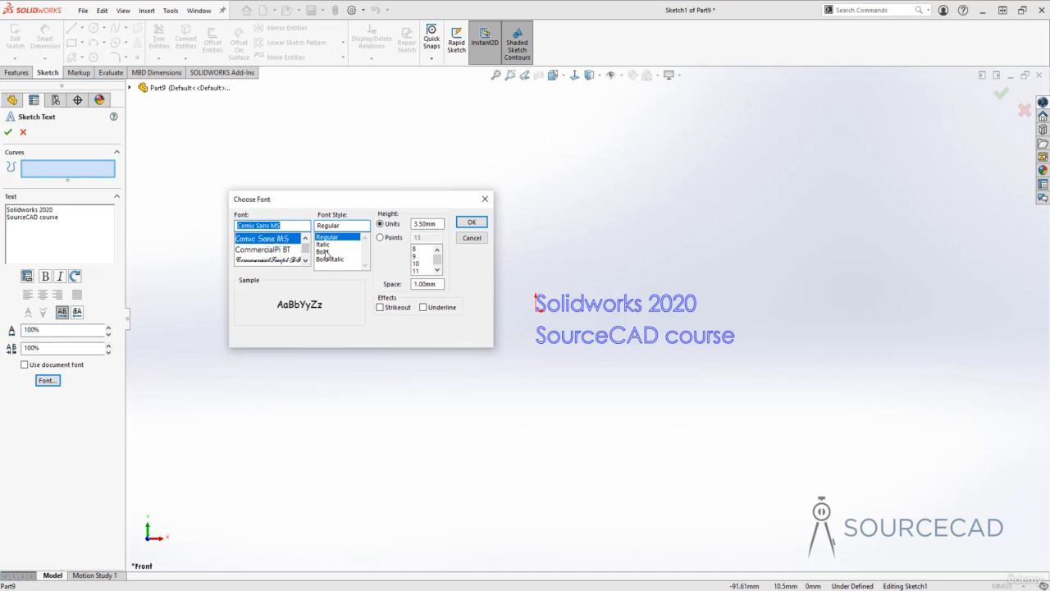
left_click(327, 252)
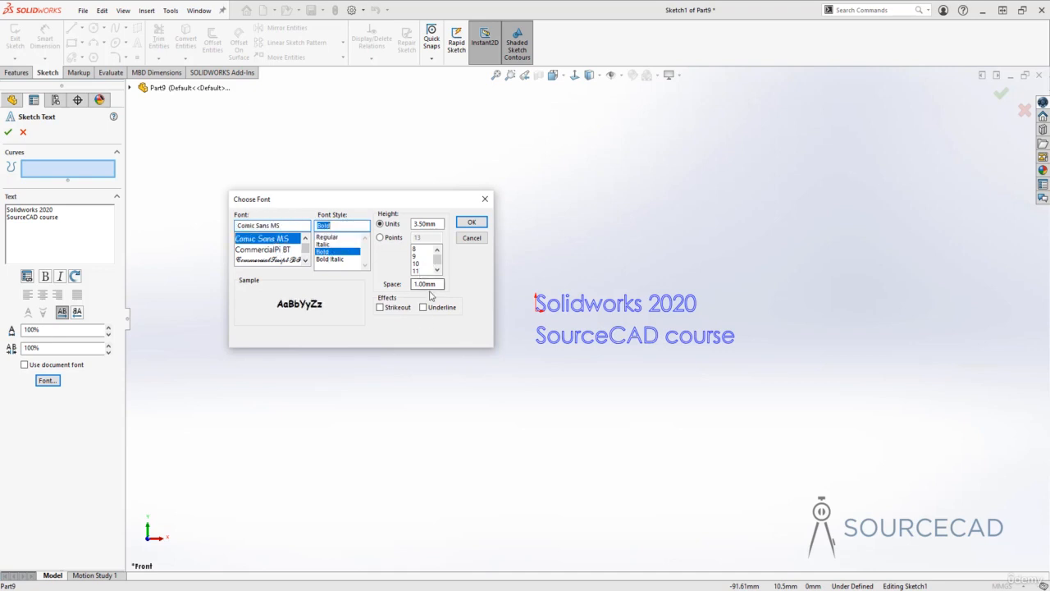
left_click(472, 223)
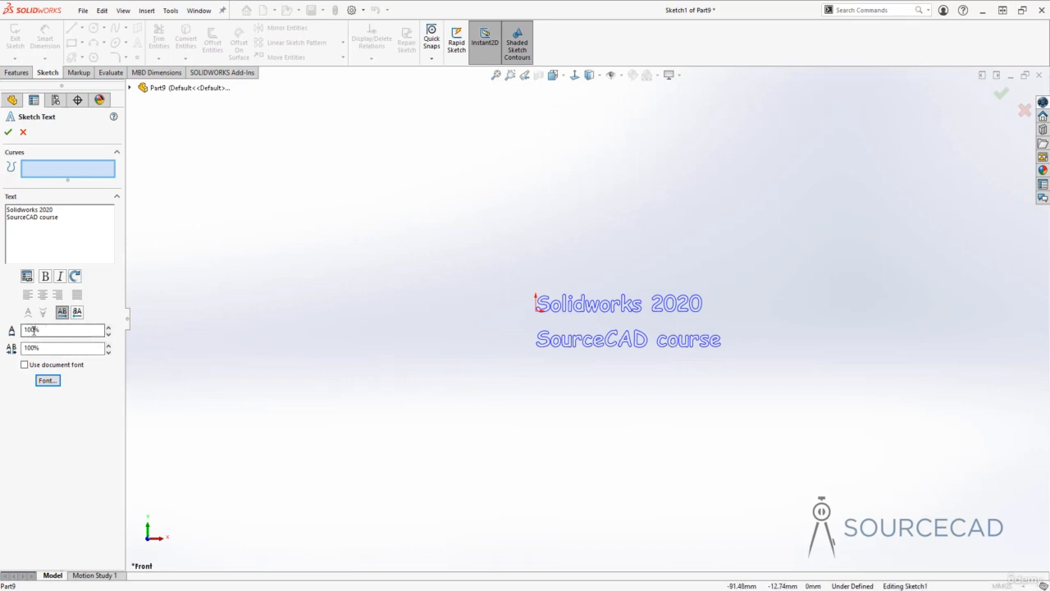
Step: Set the sketch text's width factor to 120% and its character spacing to 80%, and inspect the letters
left_click_drag(40, 329, 18, 331)
type("12")
key("Tab")
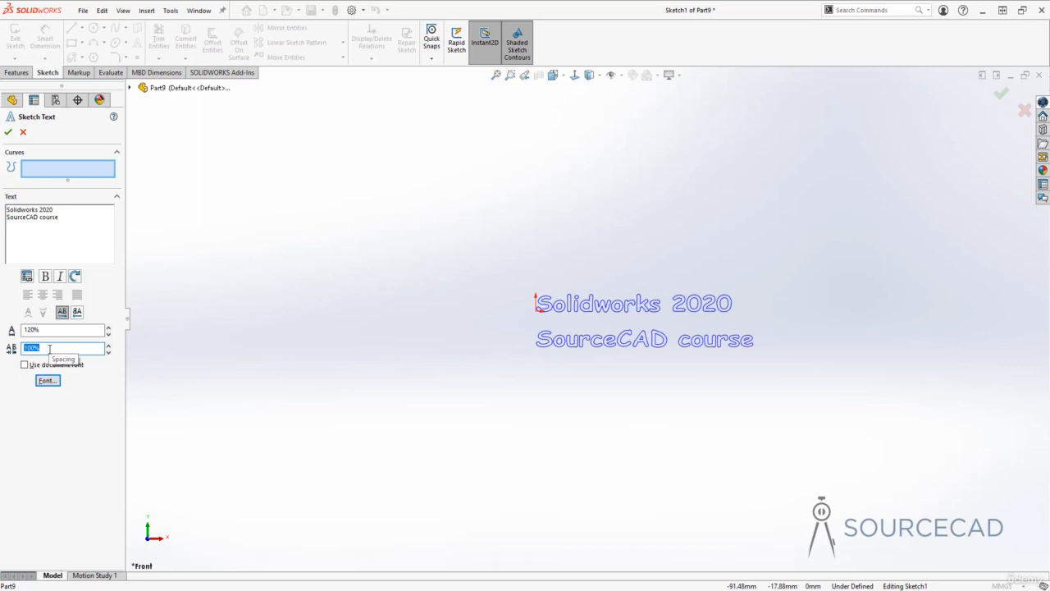
type("80%")
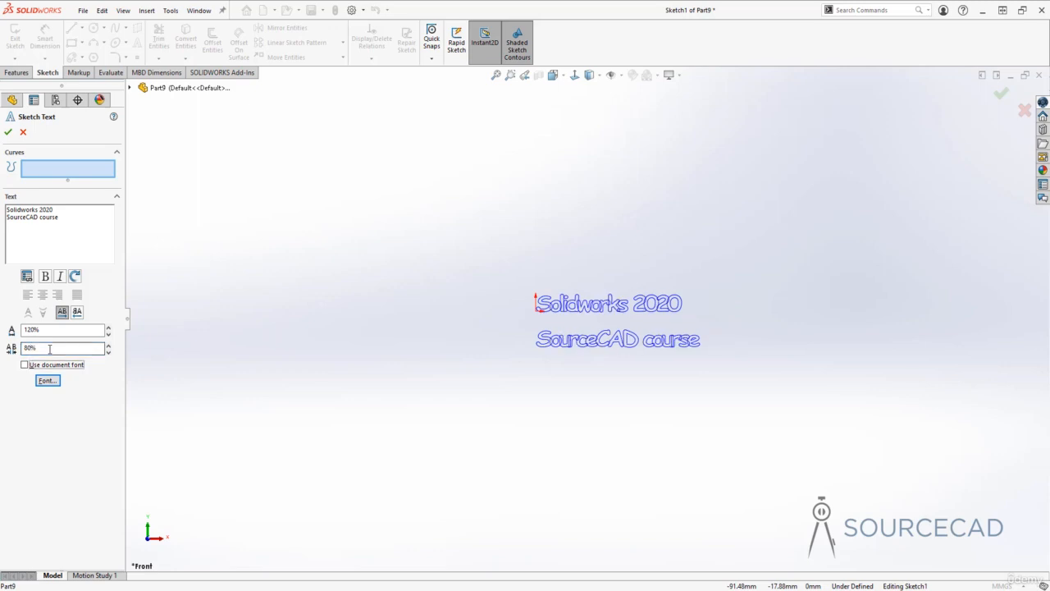
scroll(565, 318, "down", 5)
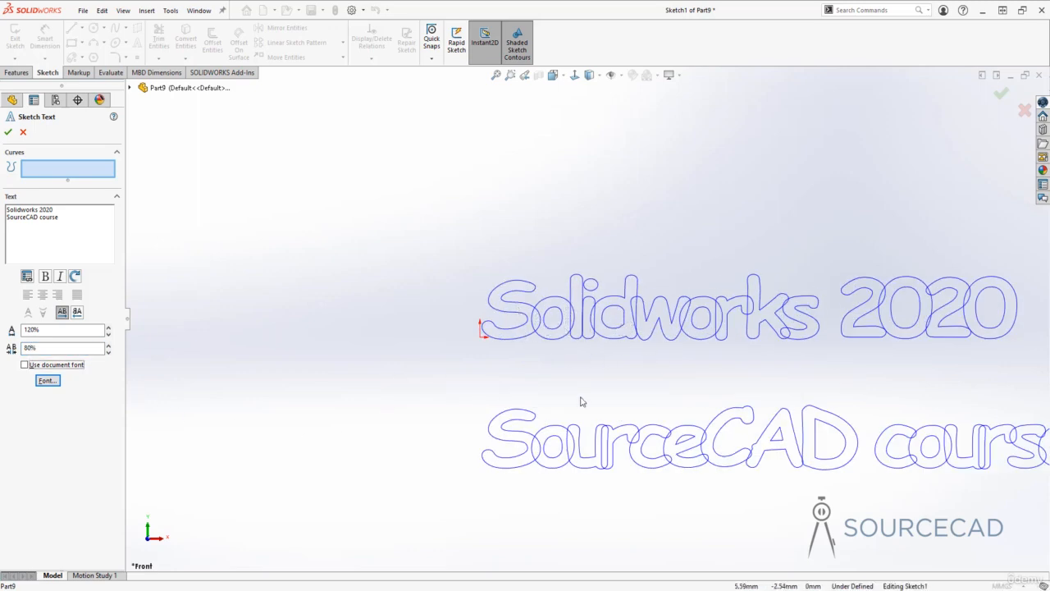
scroll(693, 390, "up", 5)
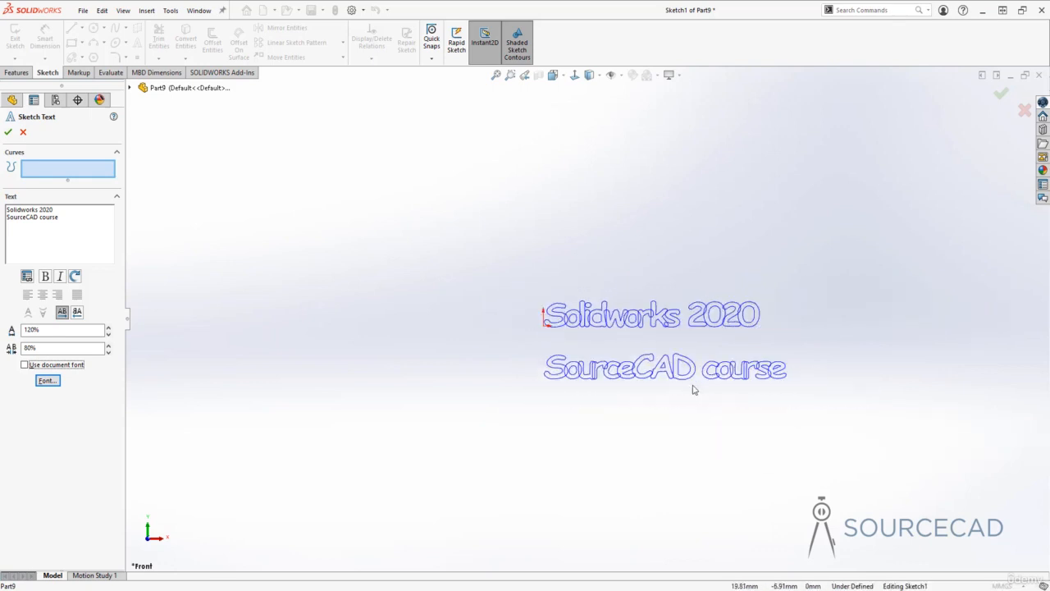
Step: Set the sketch text's character spacing and width factor both to 100% and accept the text
double_click(24, 348)
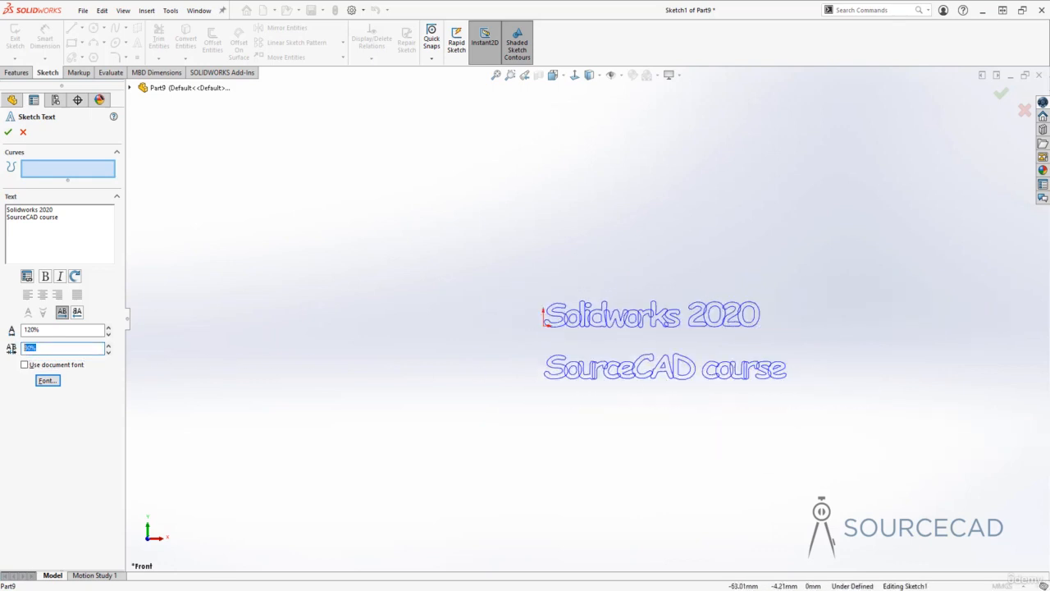
type("100")
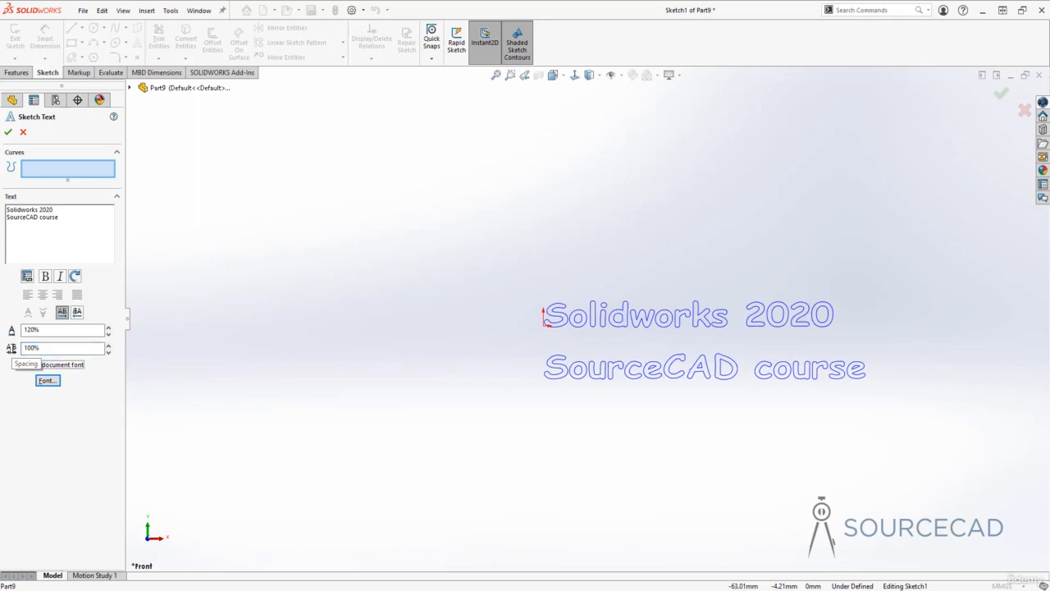
double_click(25, 329)
type("100")
key("Tab")
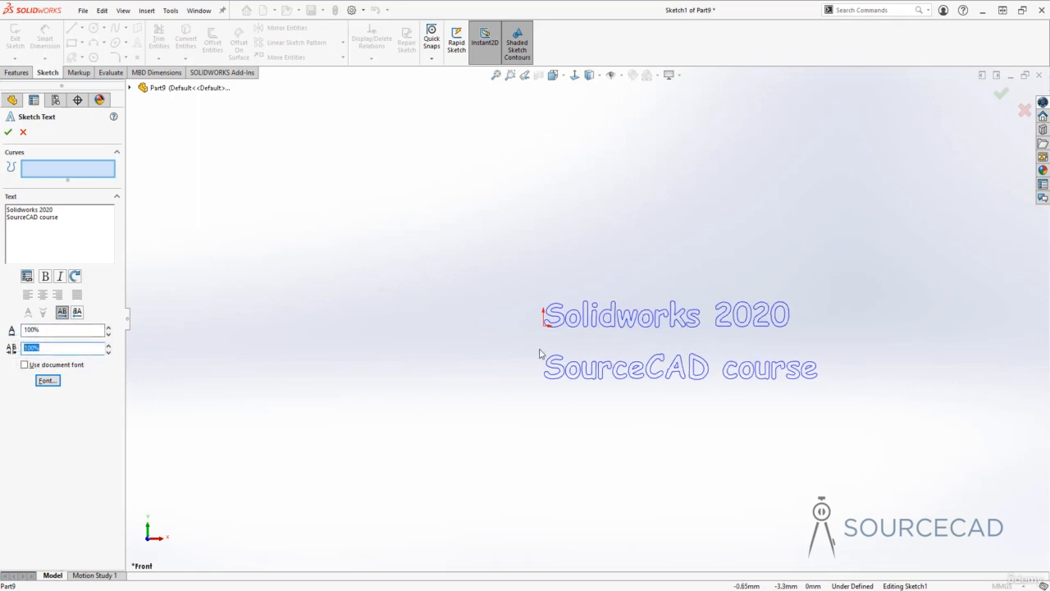
left_click(8, 131)
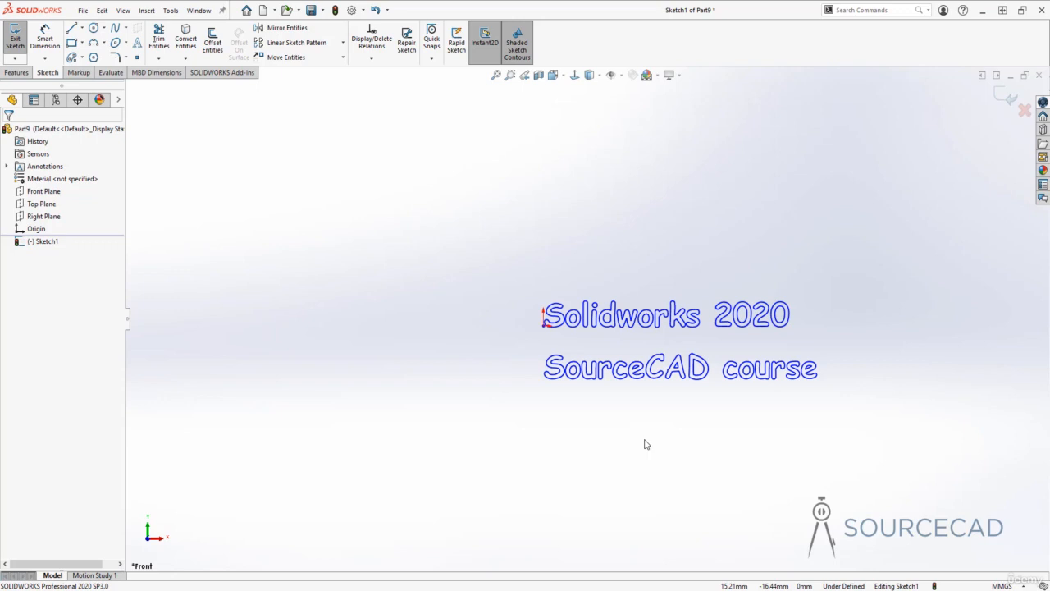
Step: Sketch a circle with a radius of about 19 mm to the left of the text
scroll(636, 318, "up", 2)
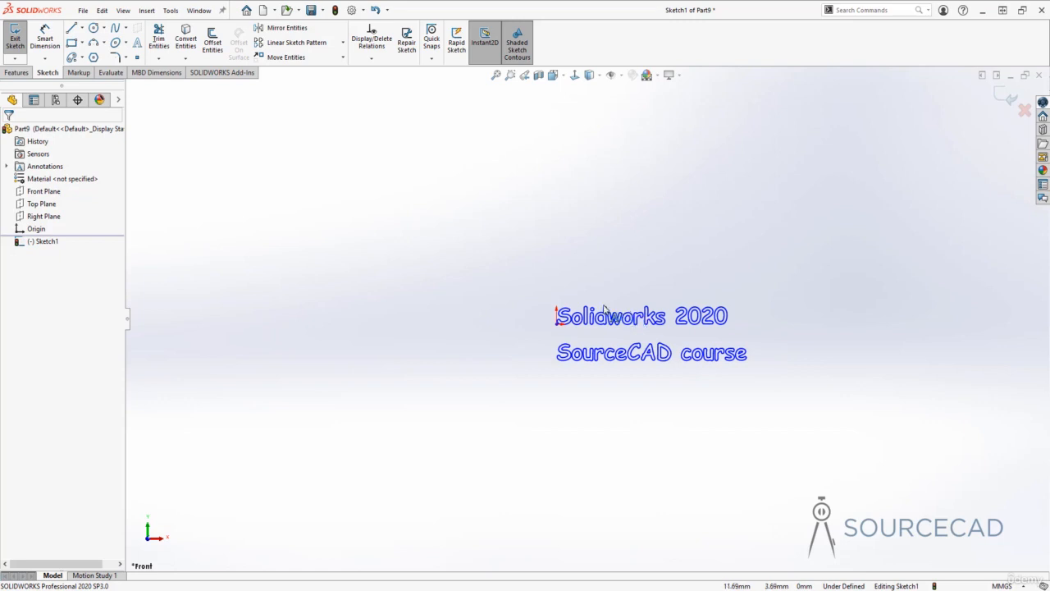
left_click(96, 41)
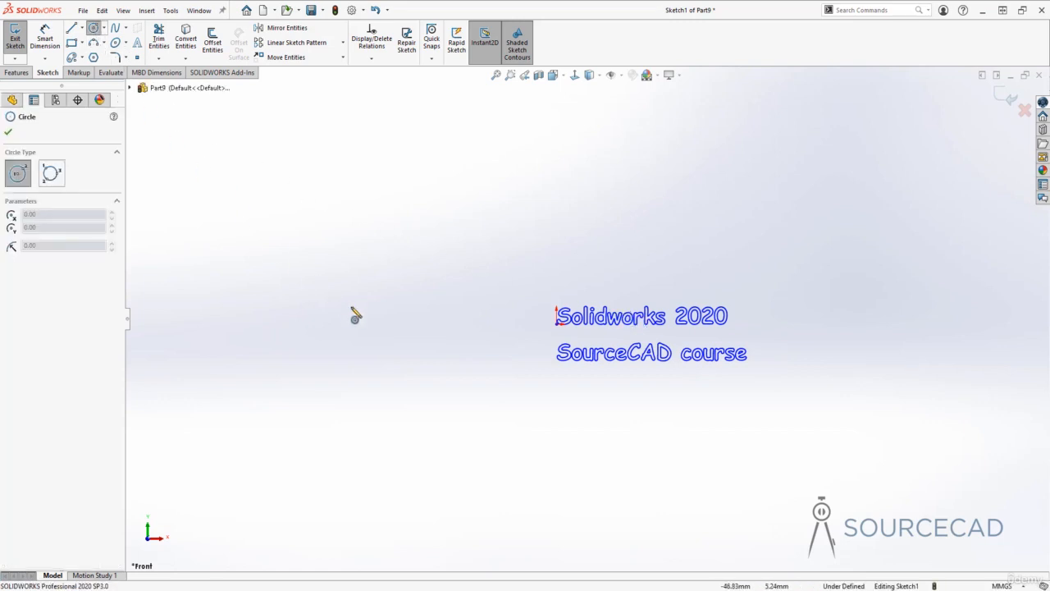
left_click_drag(377, 306, 388, 407)
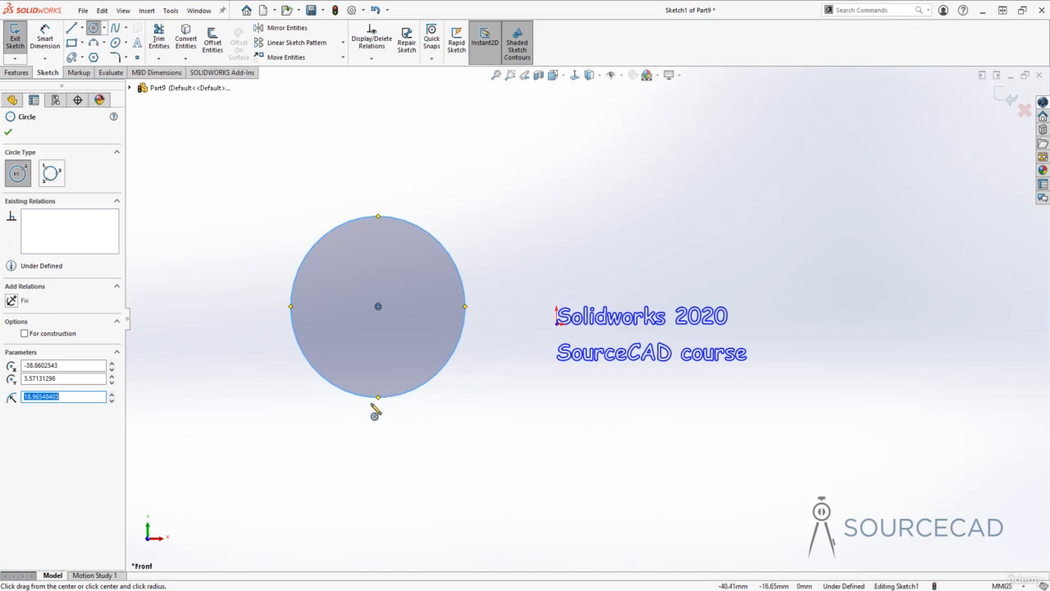
key("Escape")
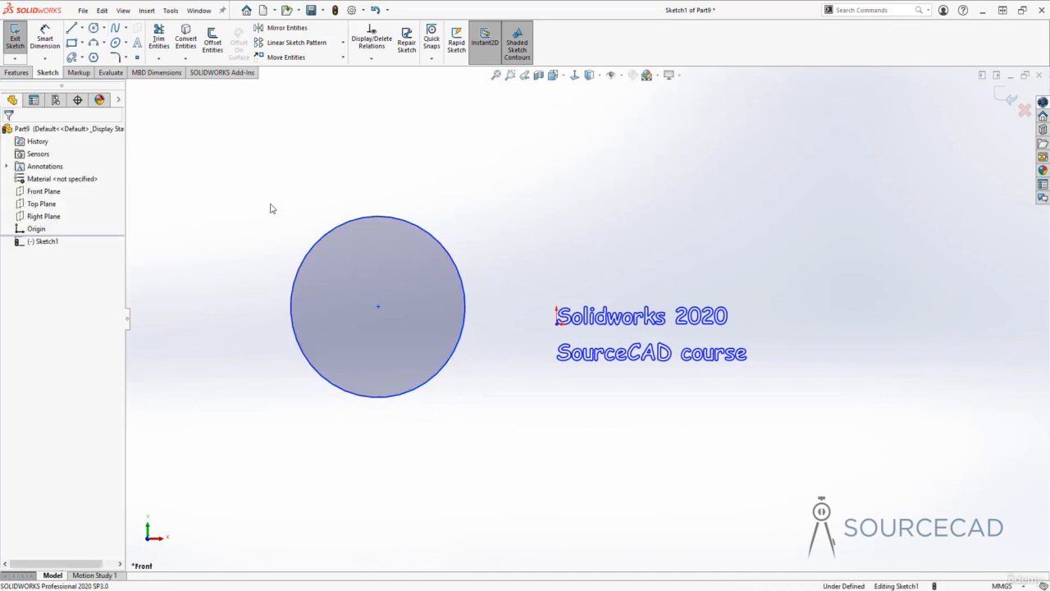
Step: Add sketch text reading "Solidworks professional 2020" that follows the circle as its curve
left_click(137, 42)
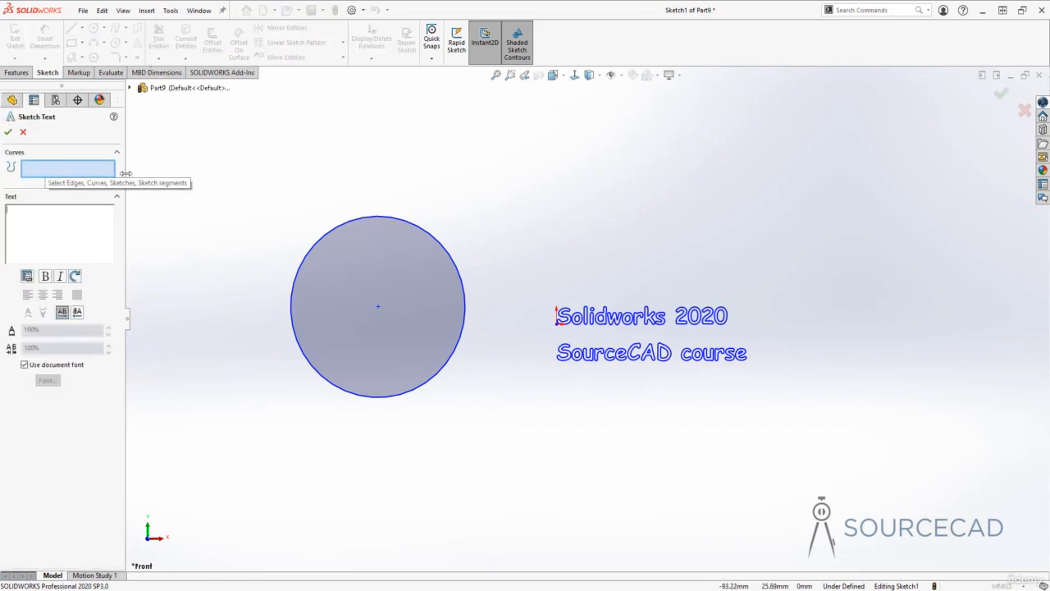
left_click(315, 248)
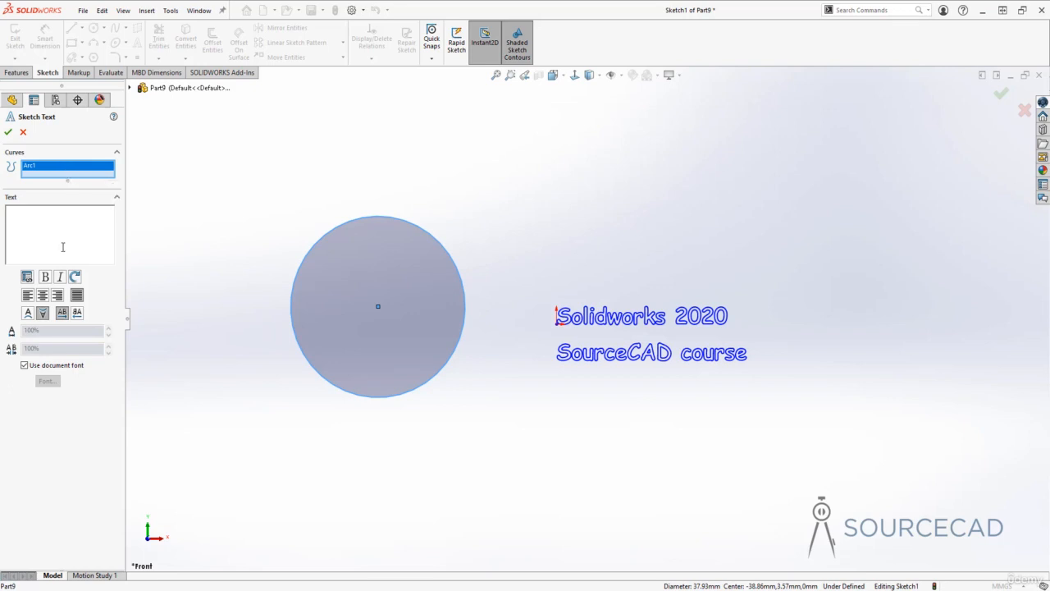
type("Solidworks ")
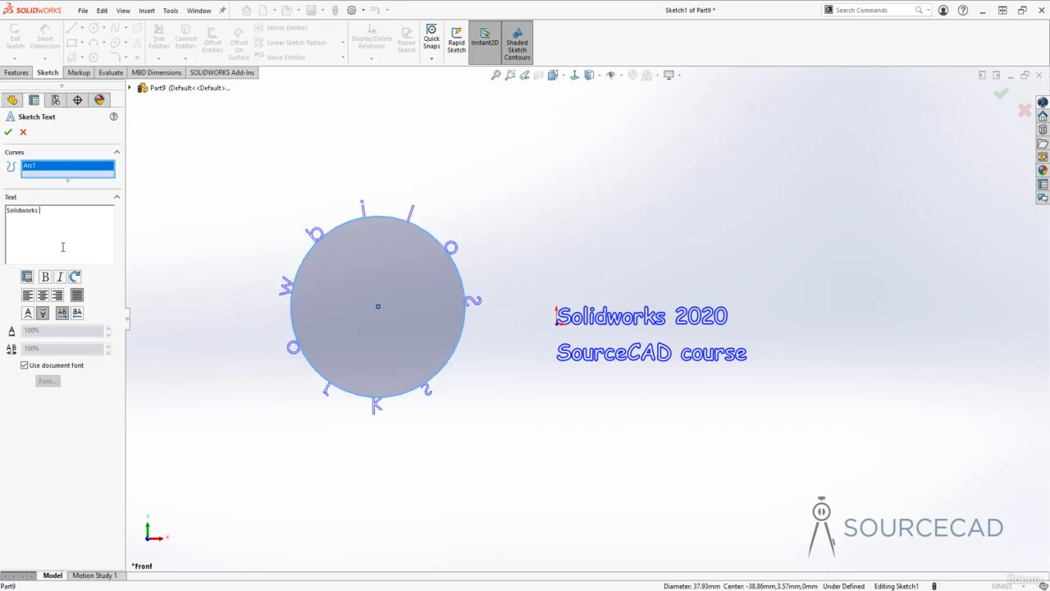
type("professional")
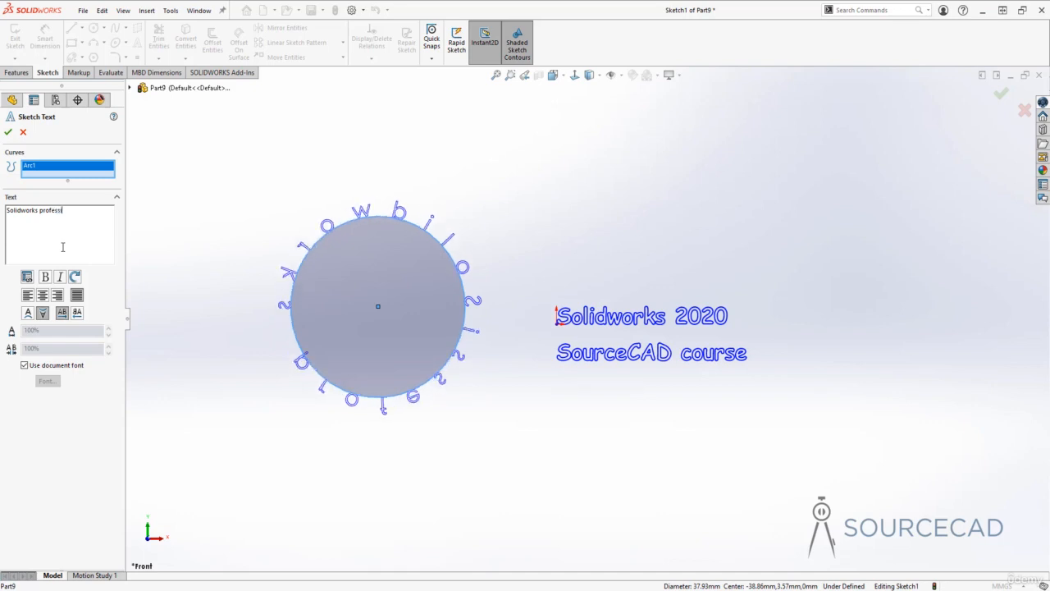
type(" 2020")
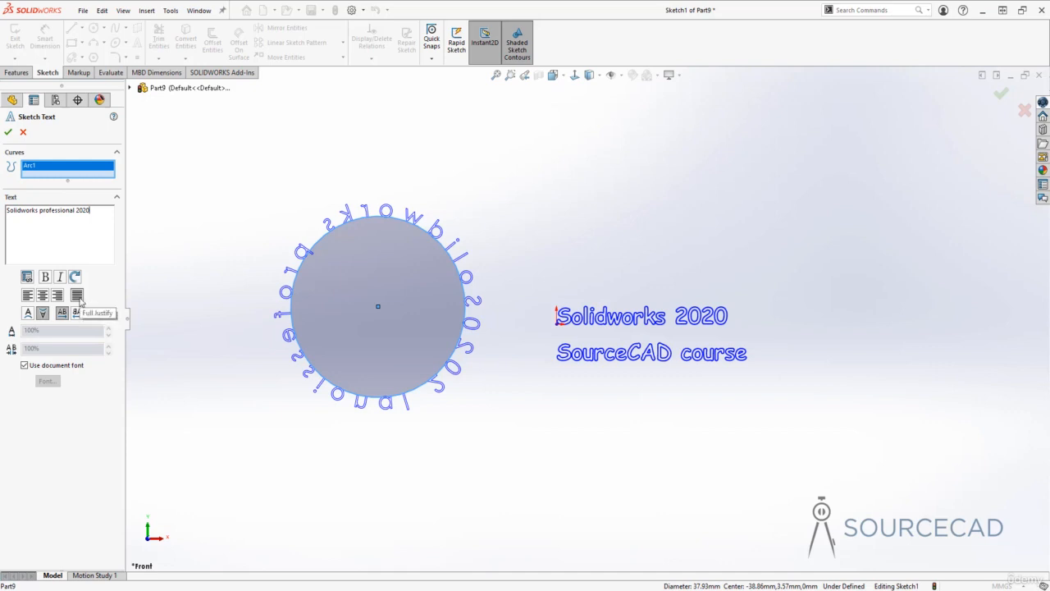
Step: Left-align the text on the circle and flip it horizontally so it reads along the outside of the upper arc
left_click(28, 316)
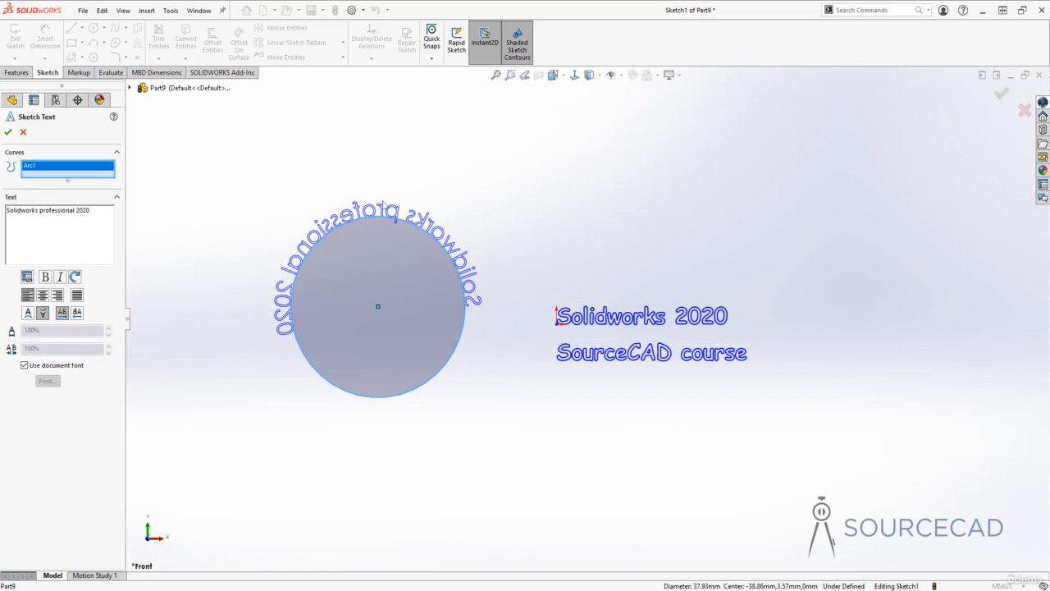
left_click(76, 312)
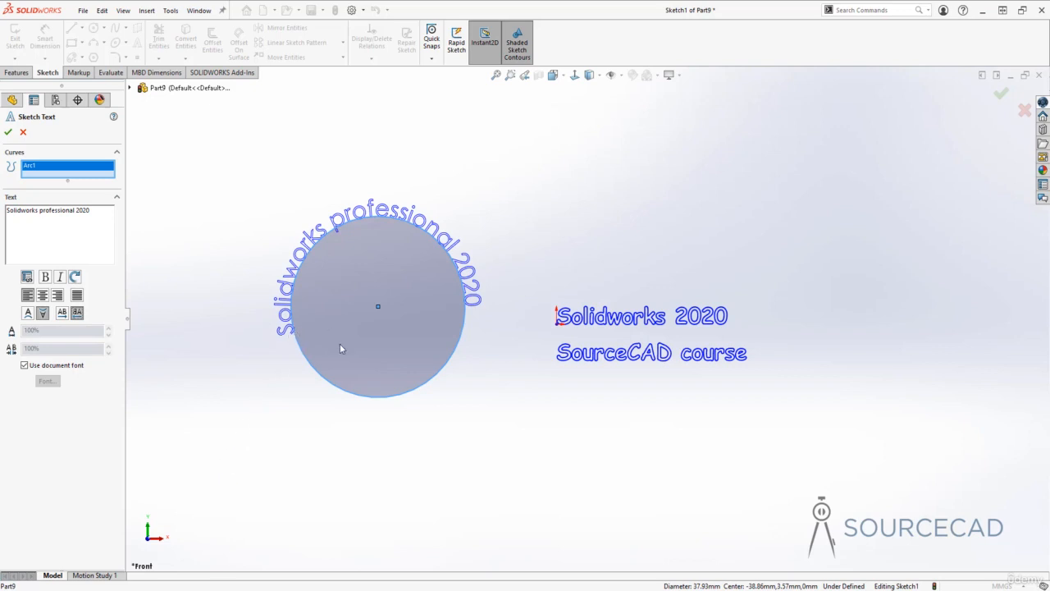
Step: Try the circle text flipped vertically, with and without the horizontal flip, and return it to the outside reading orientation
left_click(28, 314)
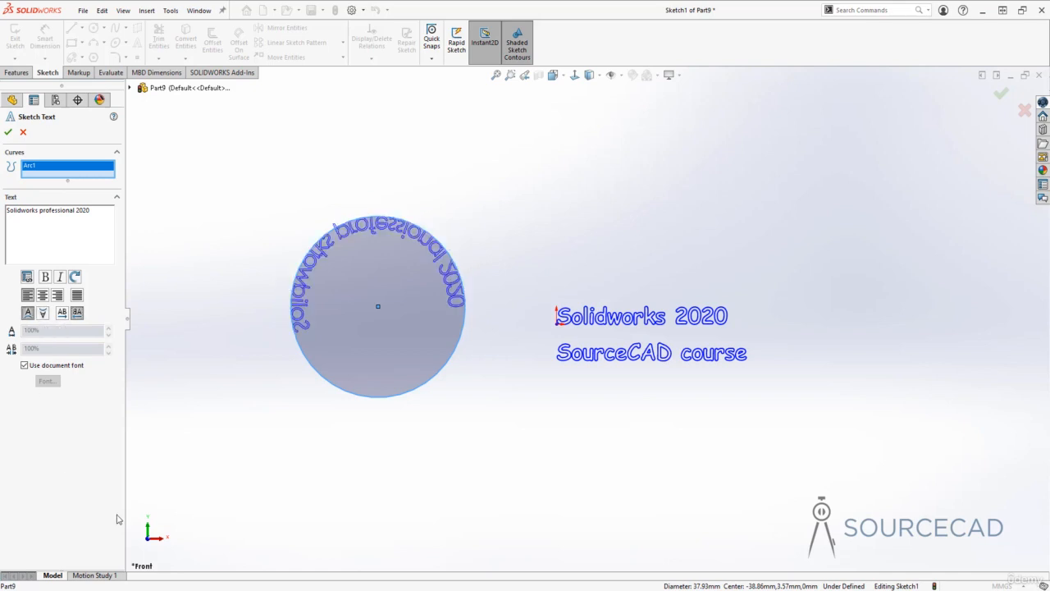
left_click(62, 317)
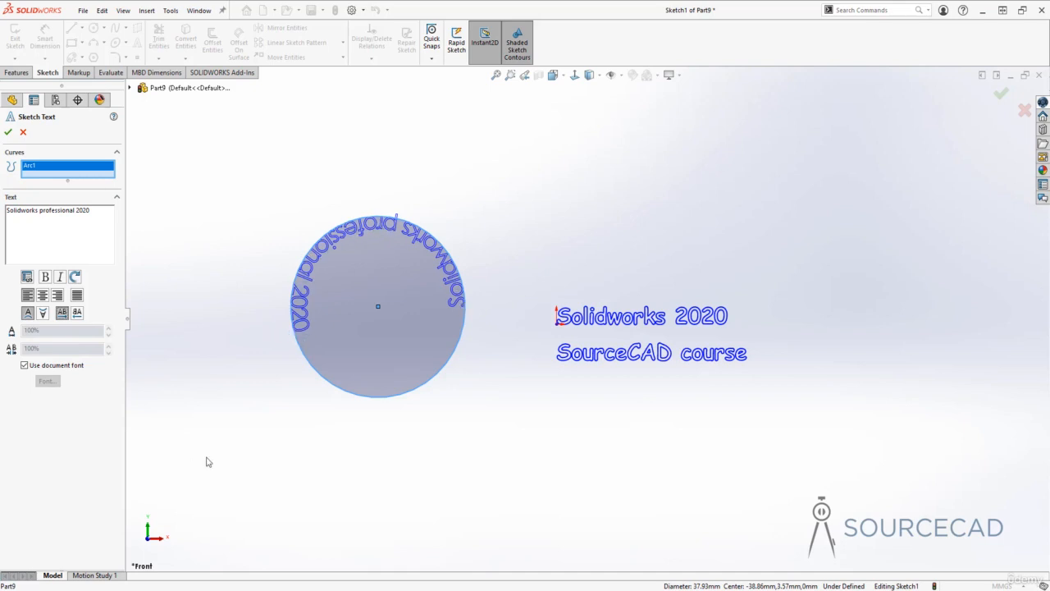
left_click(41, 312)
left_click(78, 314)
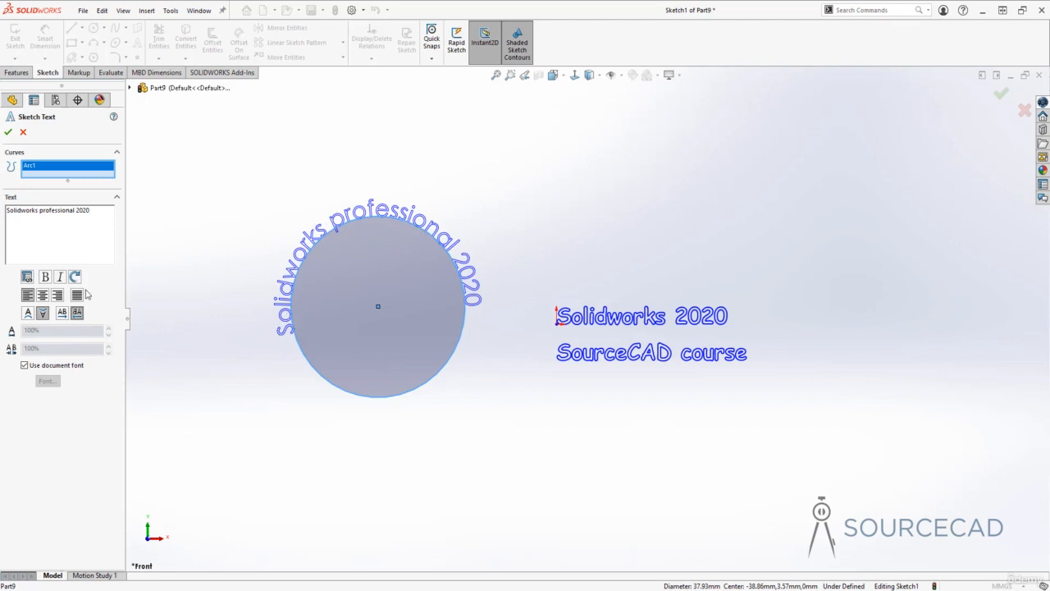
Step: Try the centre, right and full justify alignments on the circle text
left_click(42, 297)
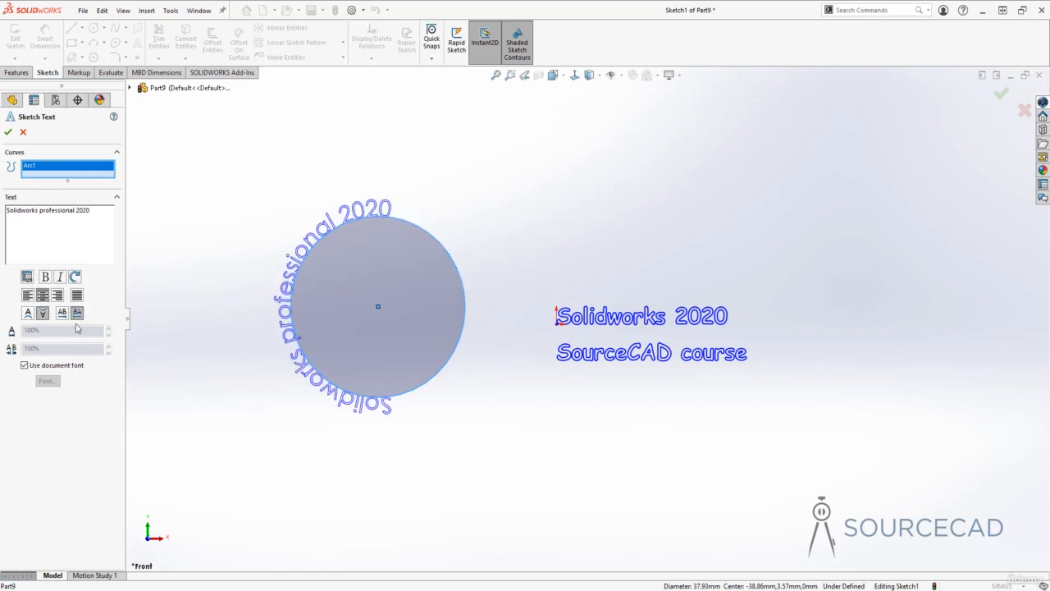
left_click(58, 295)
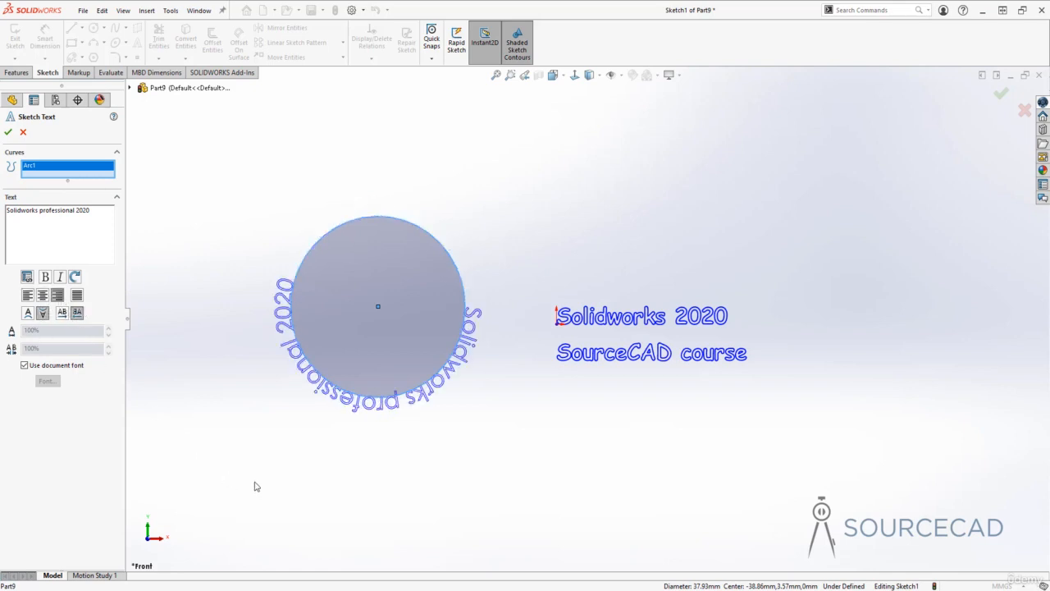
left_click(76, 295)
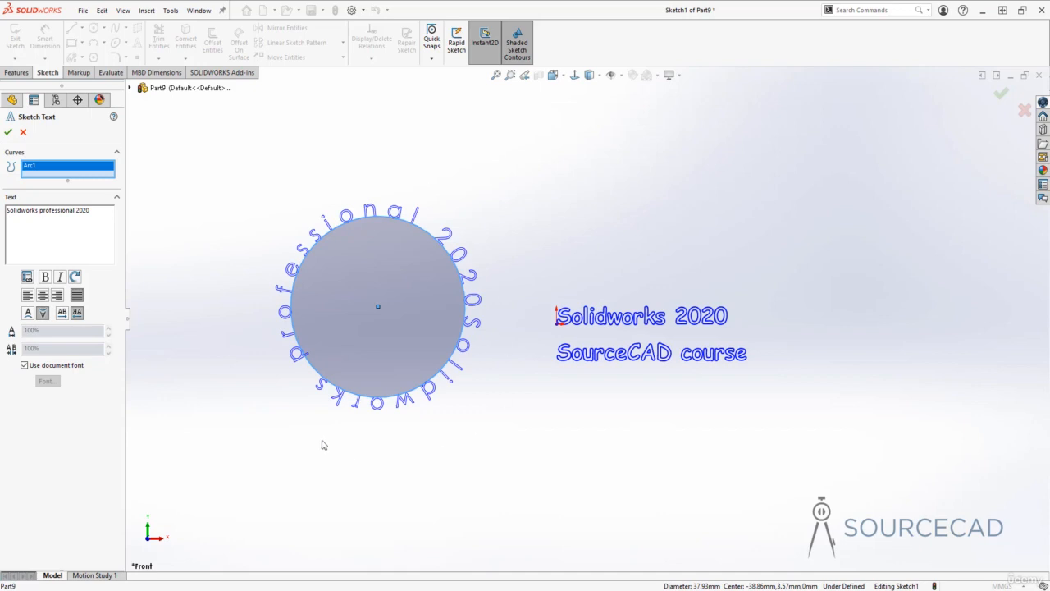
left_click(79, 299)
Step: Set the circle text to left alignment and accept the sketch text
left_click(27, 294)
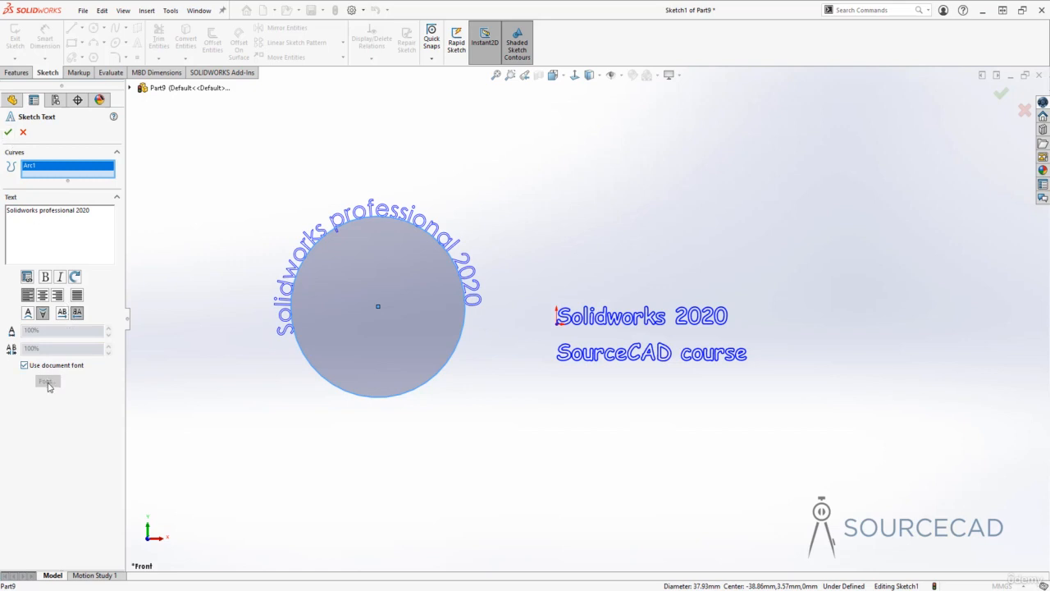
left_click(9, 134)
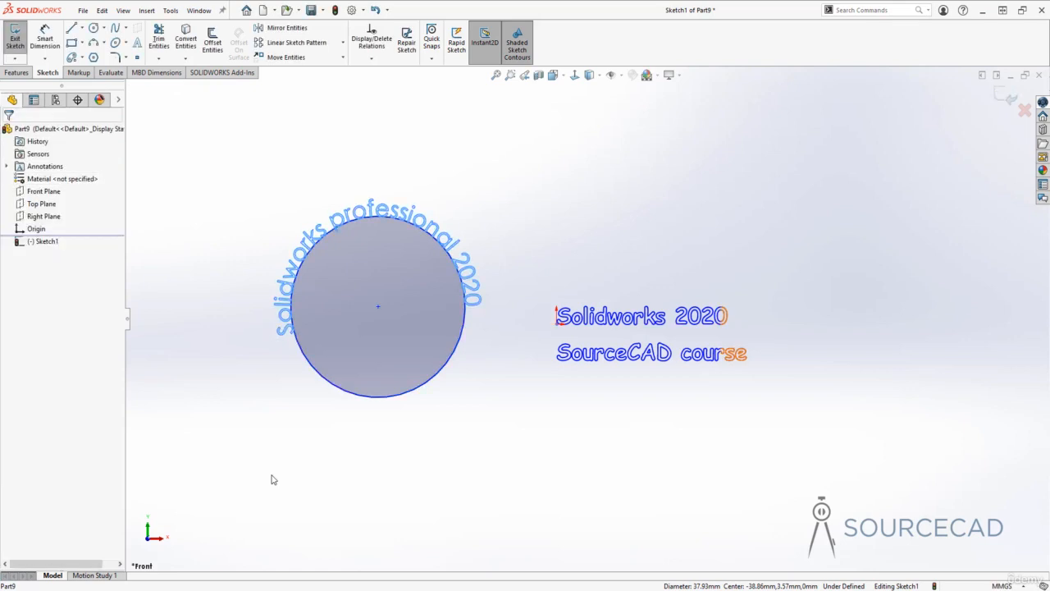